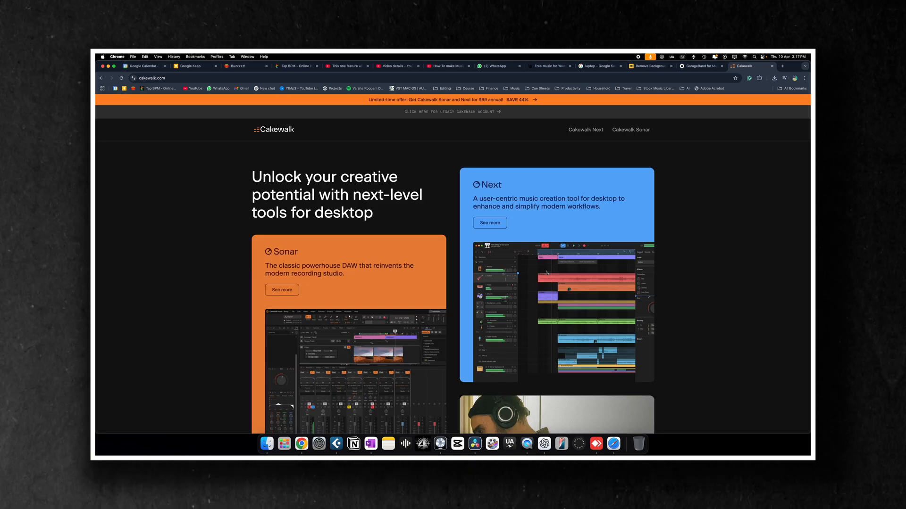
Step: Browse the Sonar and Next product overview on the Cakewalk website
{"action": "scroll", "coordinate": [546, 273], "scroll_direction": "down", "scroll_amount": 2}
{"action": "scroll", "coordinate": [546, 273], "scroll_direction": "down", "scroll_amount": 1}
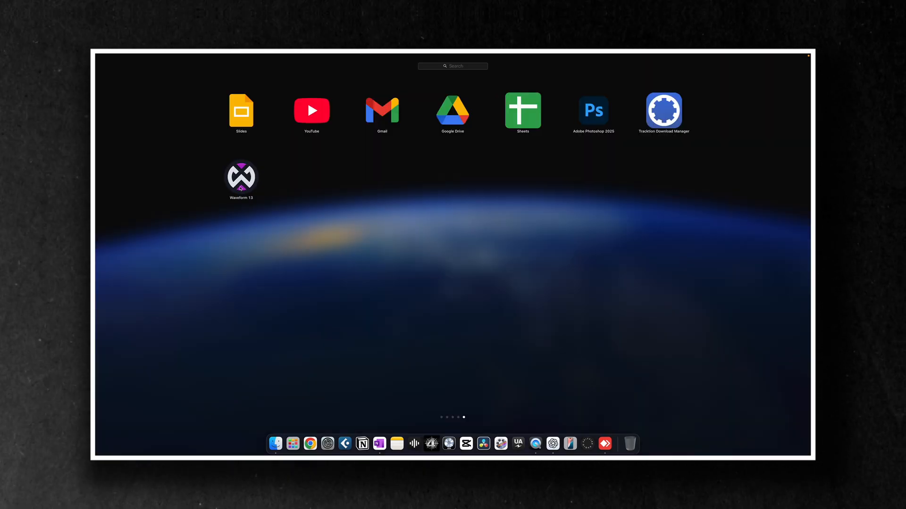
Step: Open Waveform 13 from the installed applications
{"action": "left_click", "coordinate": [240, 187]}
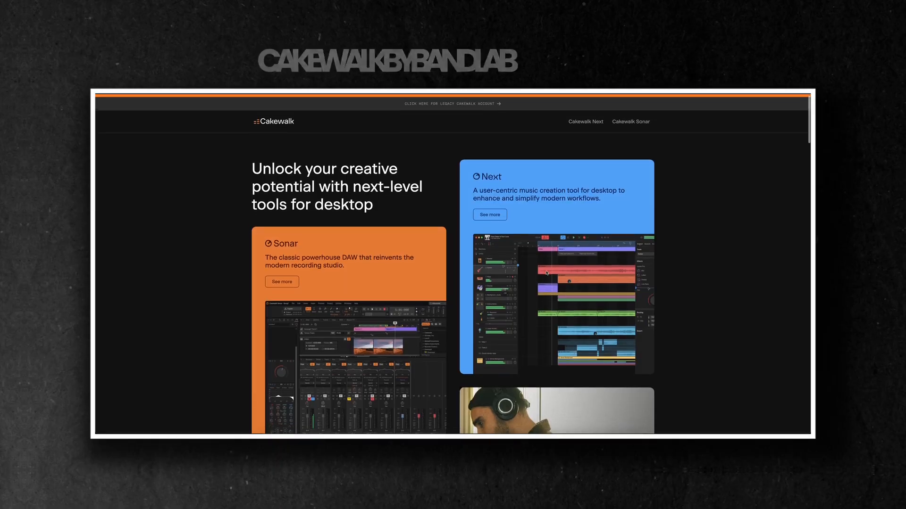
{"action": "scroll", "coordinate": [546, 273], "scroll_direction": "down", "scroll_amount": 1}
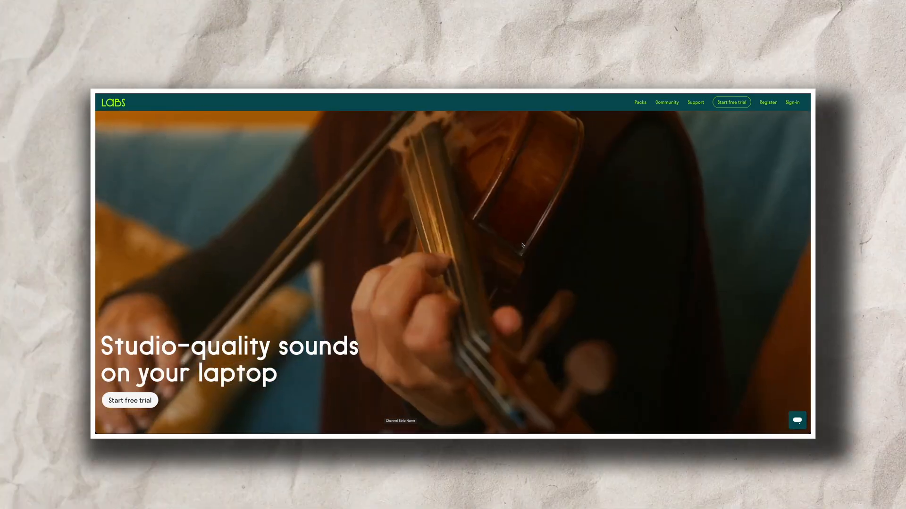
Step: Look through the LABS website, from its featured packs to the catalogue of free and LABS+ packs
{"action": "scroll", "coordinate": [522, 245], "scroll_direction": "down", "scroll_amount": 5}
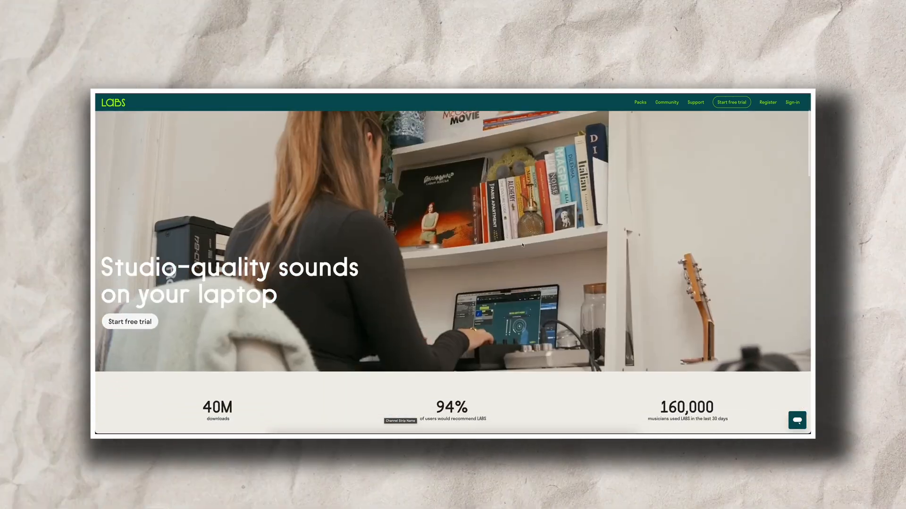
{"action": "scroll", "coordinate": [522, 244], "scroll_direction": "down", "scroll_amount": 3}
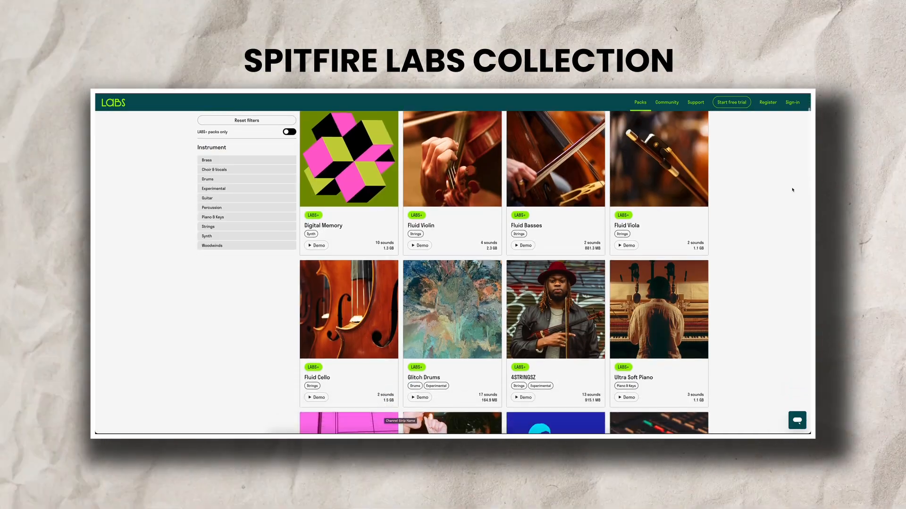
{"action": "scroll", "coordinate": [792, 190], "scroll_direction": "down", "scroll_amount": 4}
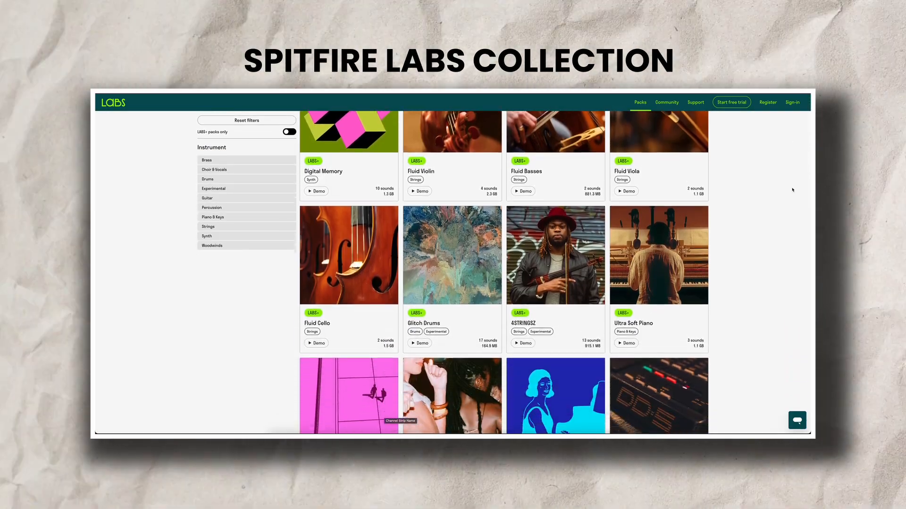
{"action": "scroll", "coordinate": [792, 190], "scroll_direction": "down", "scroll_amount": 6}
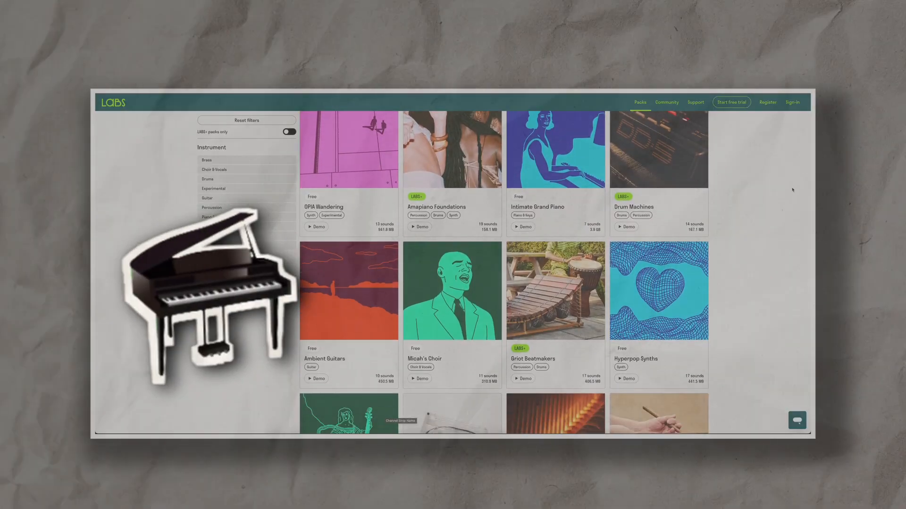
{"action": "scroll", "coordinate": [792, 190], "scroll_direction": "down", "scroll_amount": 2}
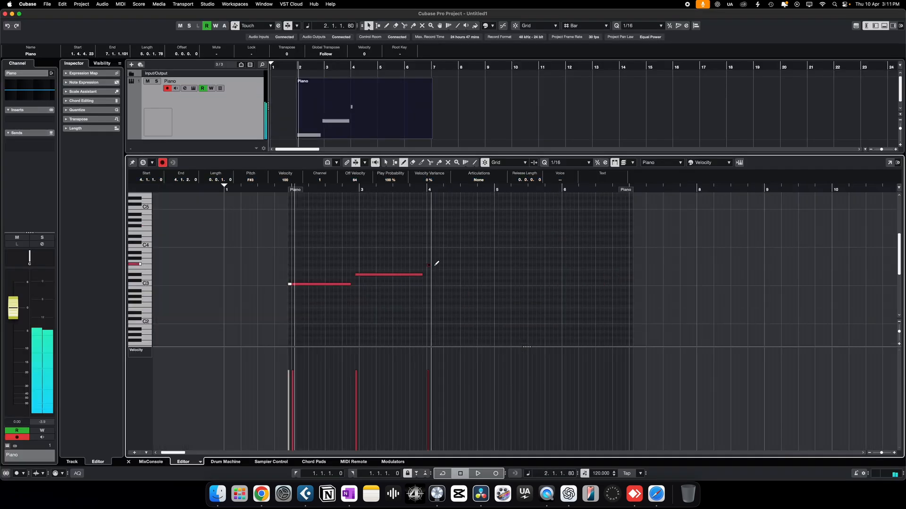
Step: In Cubase, draw a note at bar 4 of the Piano part and stretch the D#3 note to fill bar 3
{"action": "mouse_move", "coordinate": [435, 266]}
{"action": "left_mouse_down"}
{"action": "mouse_move", "coordinate": [487, 261]}
{"action": "mouse_move", "coordinate": [505, 275]}
{"action": "left_mouse_up"}
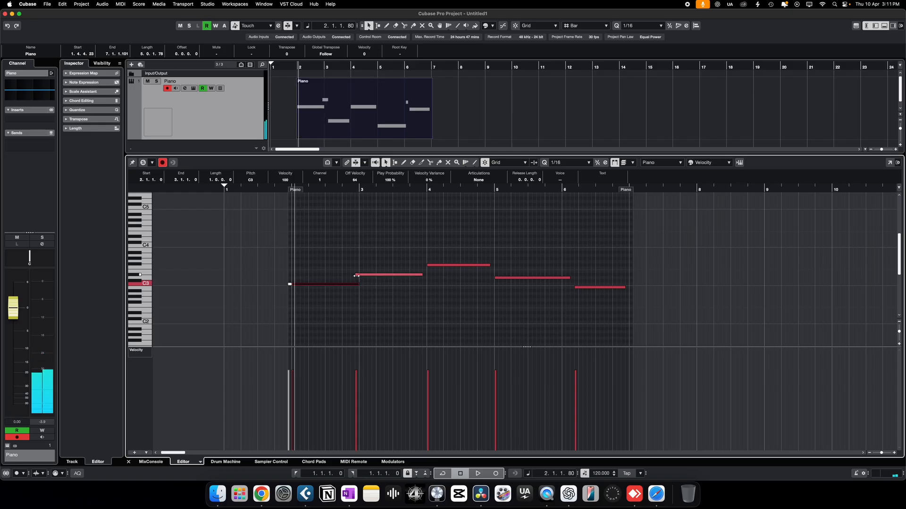
{"action": "left_click_drag", "start_coordinate": [356, 275], "coordinate": [360, 276]}
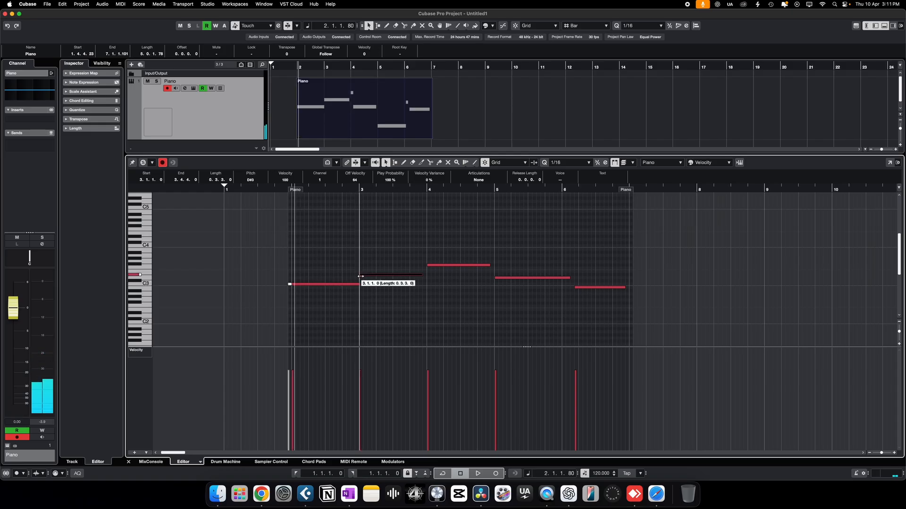
{"action": "left_click_drag", "start_coordinate": [422, 275], "coordinate": [431, 274]}
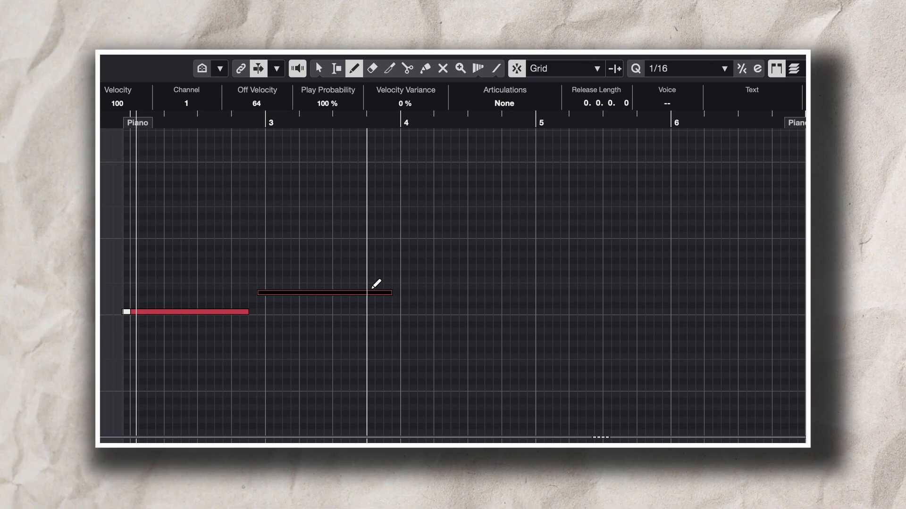
Step: Draw the remaining long notes of the Piano part through bar 6 and lengthen the first note to bar 3
{"action": "mouse_move", "coordinate": [404, 274]}
{"action": "left_mouse_down"}
{"action": "mouse_move", "coordinate": [529, 274]}
{"action": "mouse_move", "coordinate": [535, 297]}
{"action": "mouse_move", "coordinate": [687, 299]}
{"action": "mouse_move", "coordinate": [750, 317]}
{"action": "mouse_move", "coordinate": [796, 318]}
{"action": "left_mouse_up"}
{"action": "left_click", "coordinate": [319, 68]}
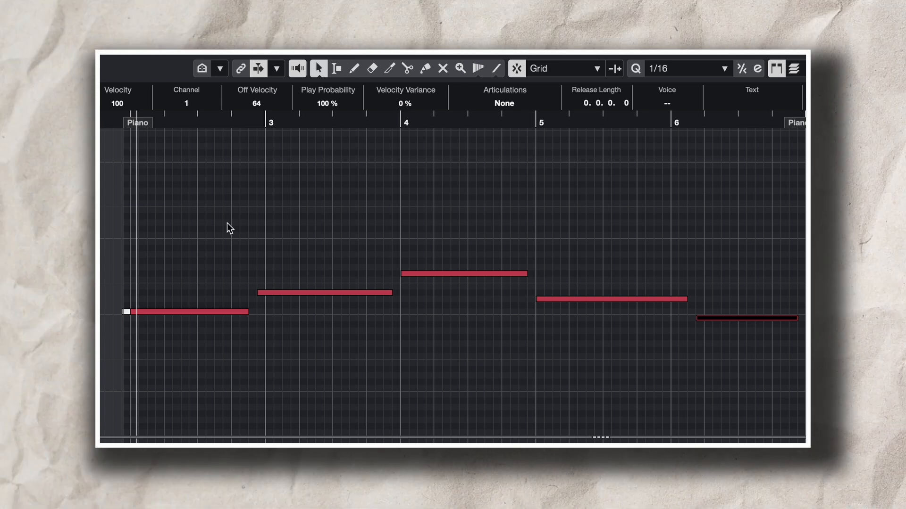
{"action": "left_click_drag", "start_coordinate": [207, 229], "coordinate": [220, 367]}
{"action": "mouse_move", "coordinate": [248, 312]}
{"action": "left_mouse_down"}
{"action": "mouse_move", "coordinate": [265, 312]}
{"action": "mouse_move", "coordinate": [266, 295]}
{"action": "left_mouse_up"}
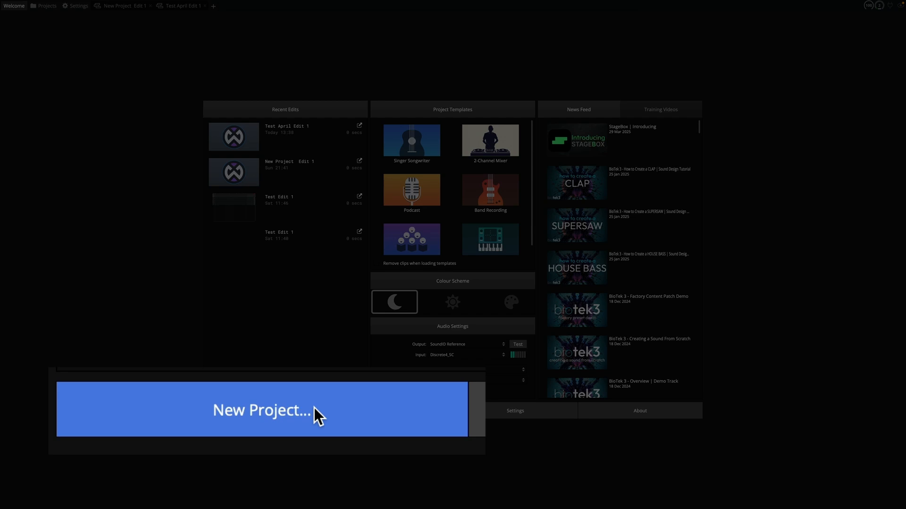
Step: In Waveform, create a new project named Chill Sketch with the default template
{"action": "left_click", "coordinate": [281, 411]}
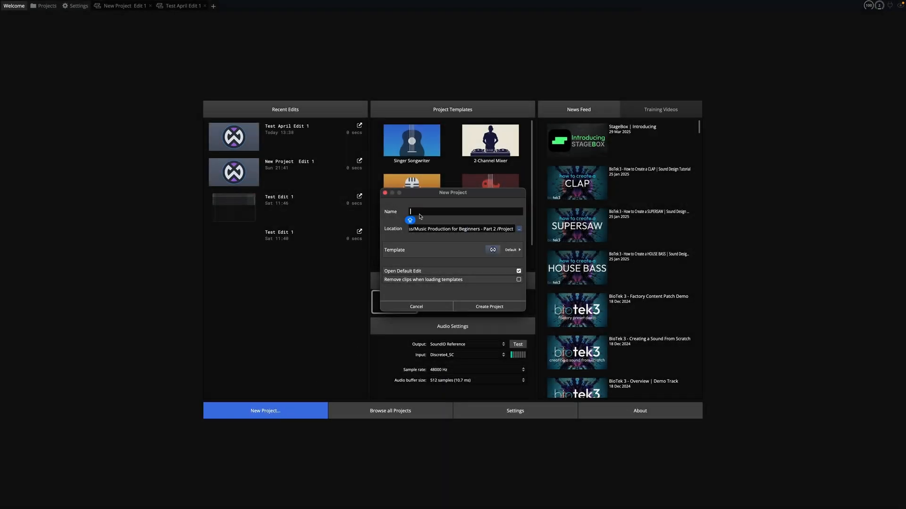
{"action": "type", "text": "Chill Sketch"}
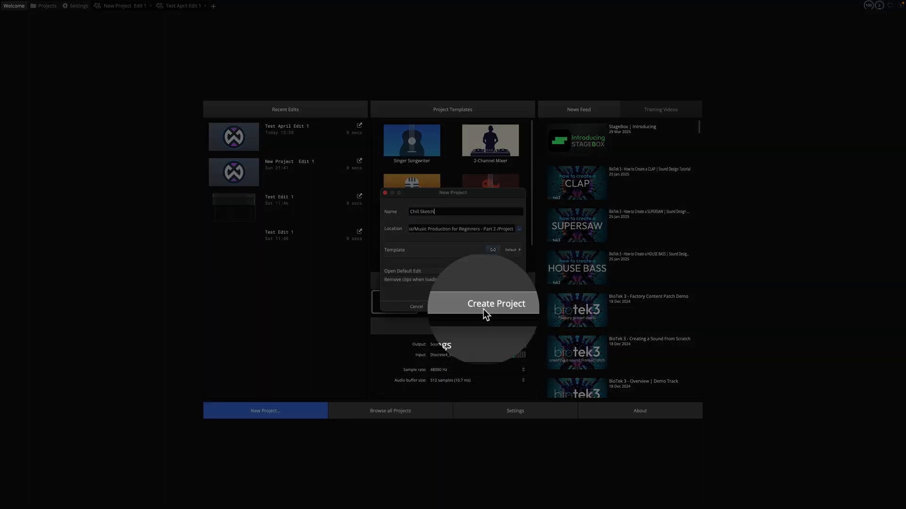
{"action": "left_click", "coordinate": [483, 310]}
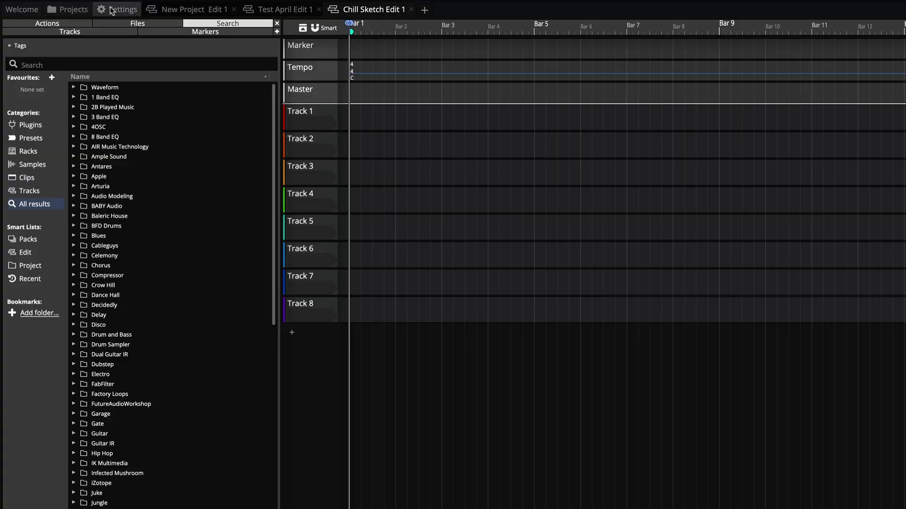
Step: Review the audio device and control surface settings, and return to the Chill Sketch edit
{"action": "left_click", "coordinate": [72, 6]}
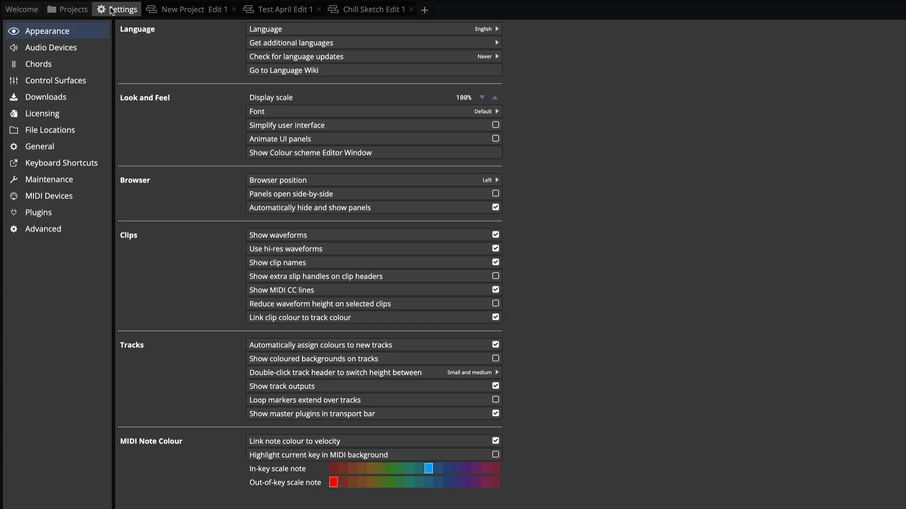
{"action": "left_click", "coordinate": [72, 51]}
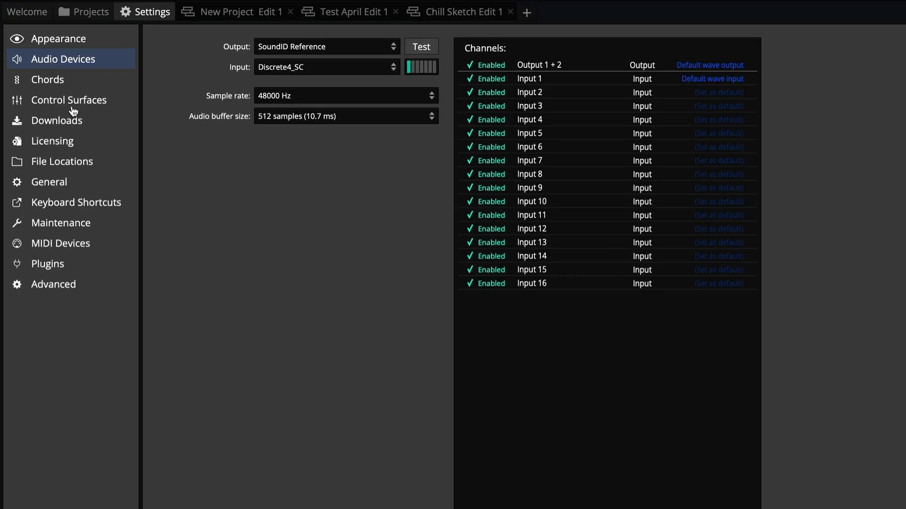
{"action": "left_click", "coordinate": [62, 83]}
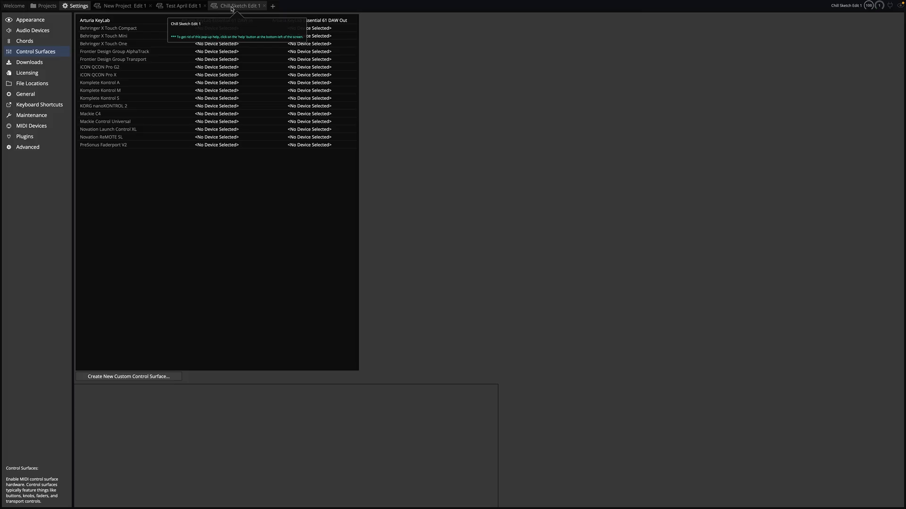
{"action": "left_click", "coordinate": [592, 15]}
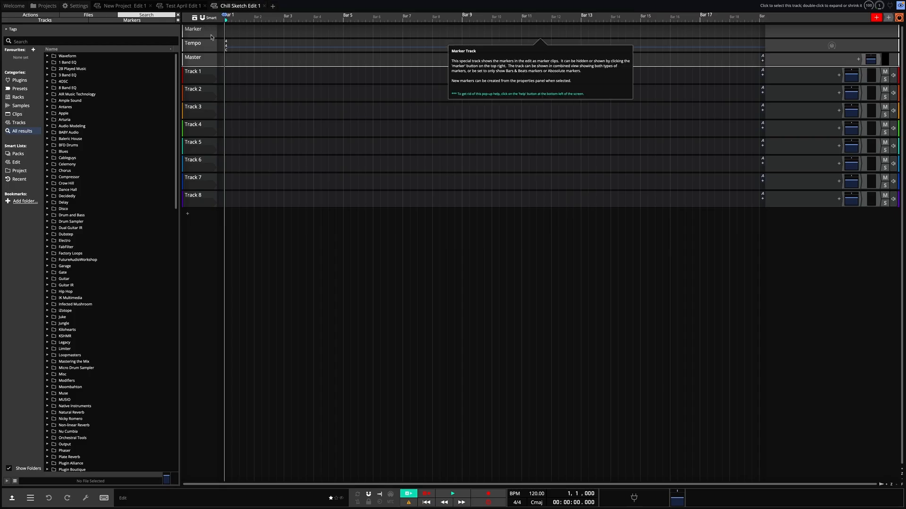
Step: Insert a new MIDI clip on Track 1 and enter three notes of rising pitch in it
{"action": "key", "text": "space"}
{"action": "right_click", "coordinate": [232, 77]}
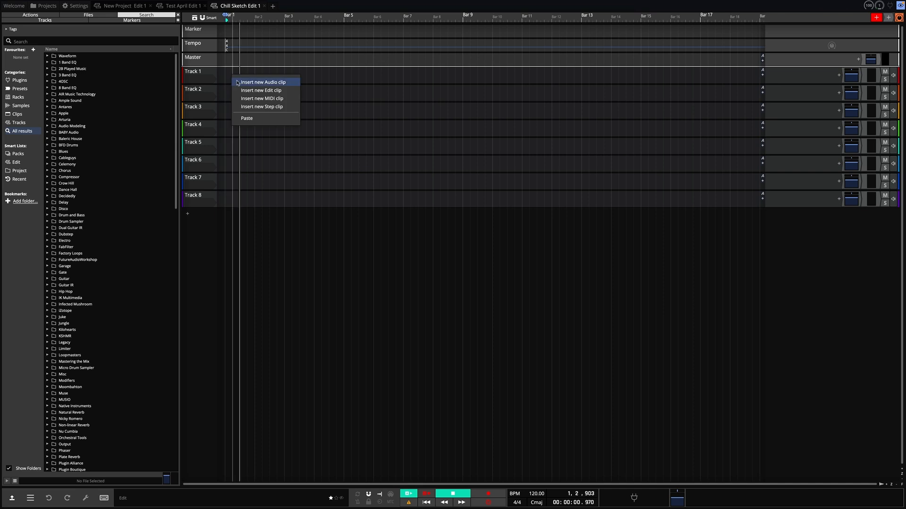
{"action": "left_click", "coordinate": [249, 97]}
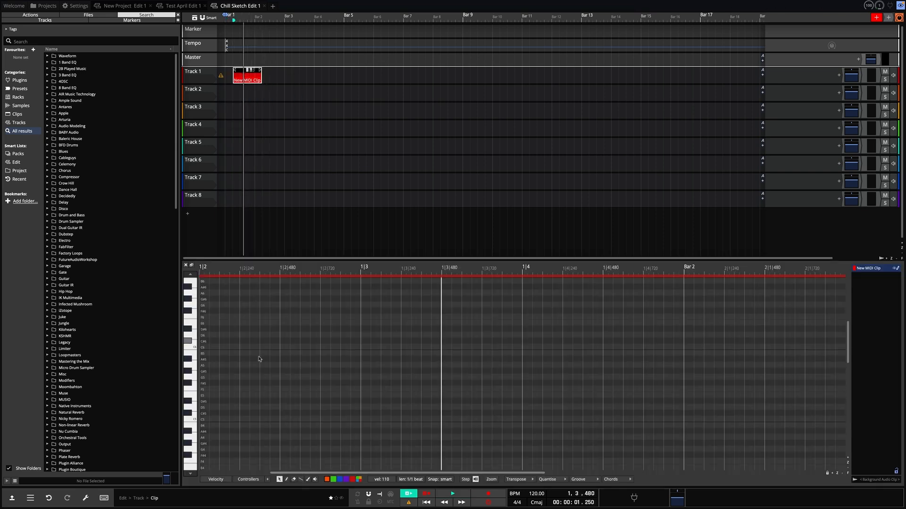
{"action": "left_click", "coordinate": [282, 389]}
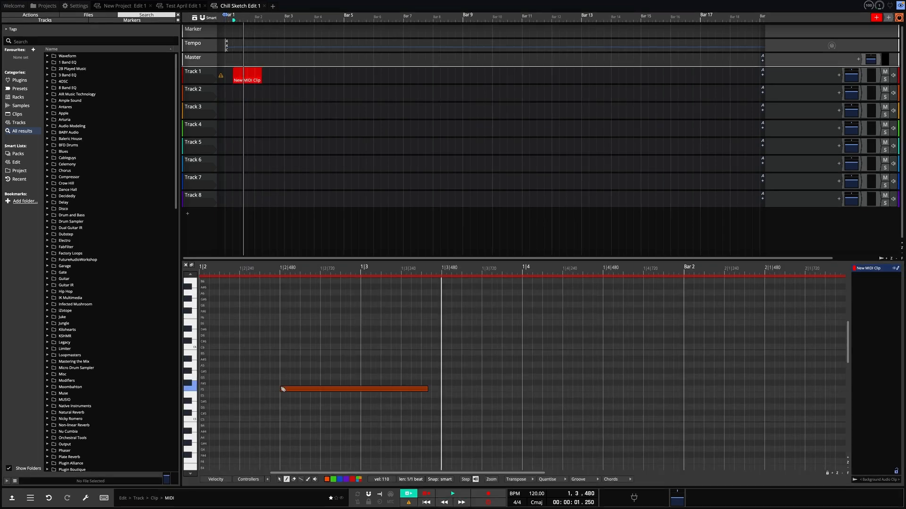
{"action": "left_click", "coordinate": [468, 371]}
{"action": "left_click", "coordinate": [670, 354]}
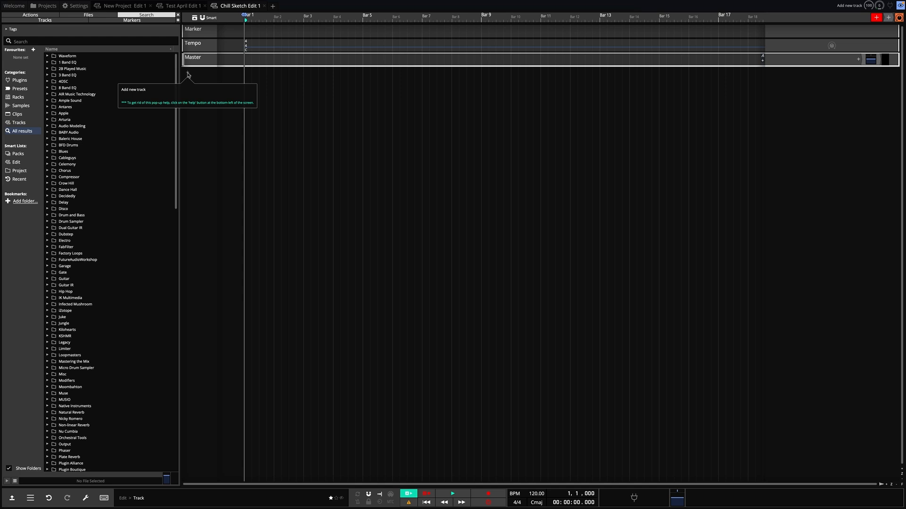
Step: Add a new track, insert the LABS instrument on it and choose the Soft Piano pack
{"action": "left_click", "coordinate": [188, 73]}
{"action": "left_click", "coordinate": [197, 82]}
{"action": "left_click", "coordinate": [839, 78]}
{"action": "type", "text": "pia"}
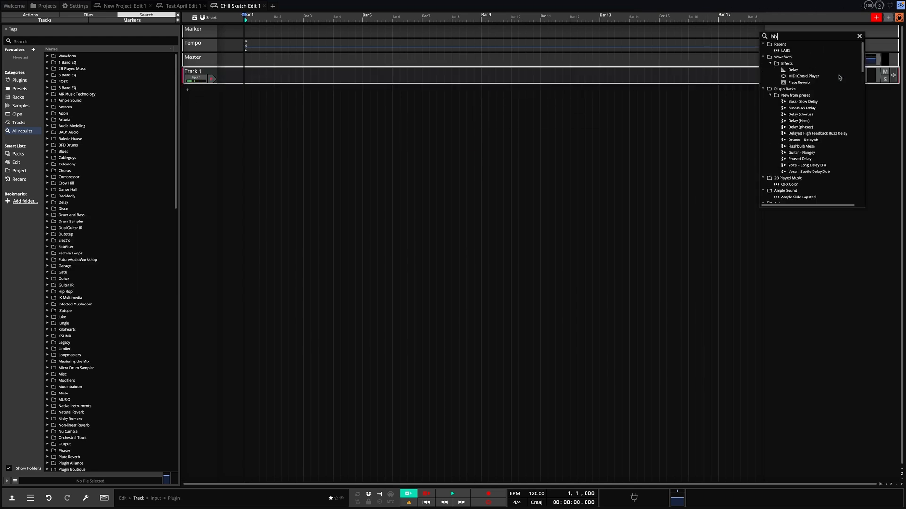
{"action": "left_click", "coordinate": [786, 66]}
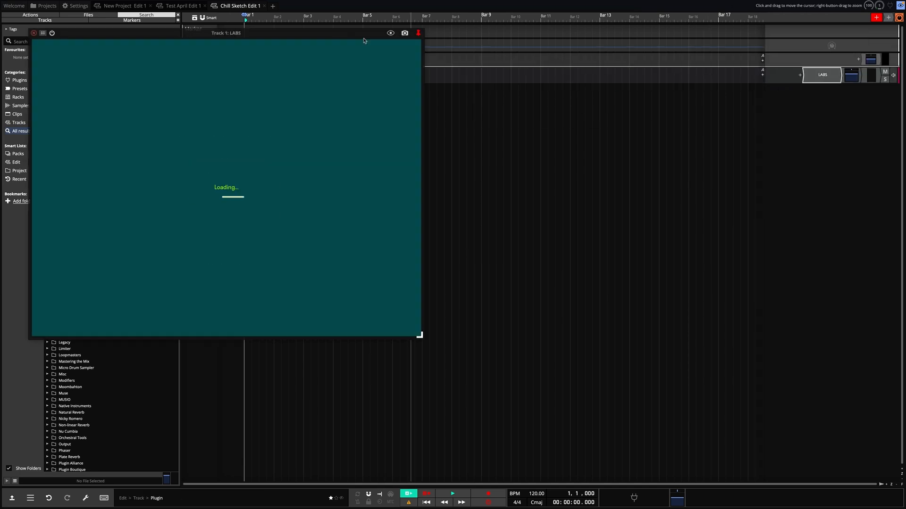
{"action": "scroll", "coordinate": [383, 269], "scroll_direction": "down", "scroll_amount": 10}
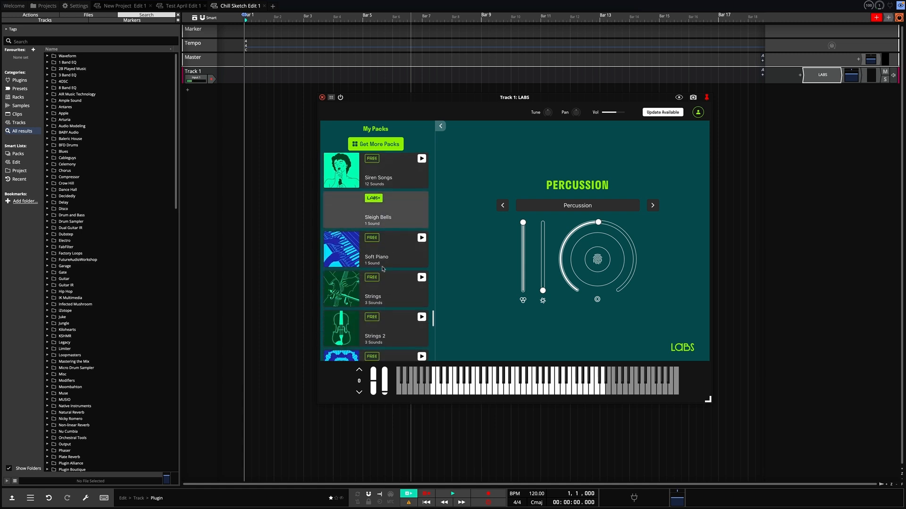
{"action": "left_click", "coordinate": [391, 239]}
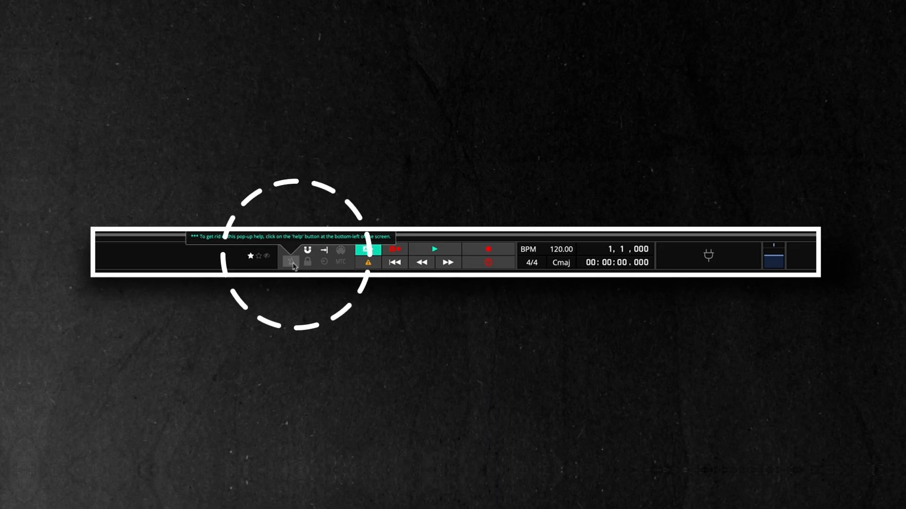
Step: Record a piano chord progression on Track 1 at 90 BPM with the click track on
{"action": "left_click", "coordinate": [293, 263]}
{"action": "double_click", "coordinate": [559, 250]}
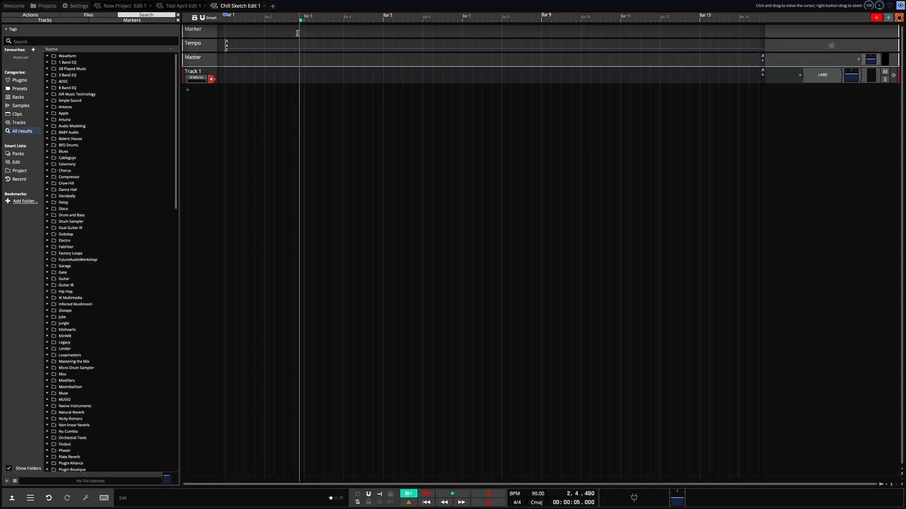
{"action": "key", "text": "r"}
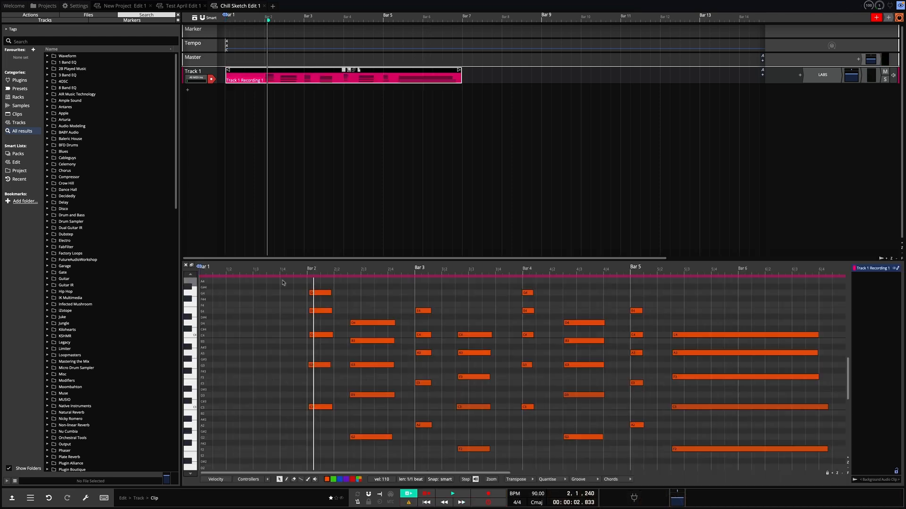
Step: Quantise the start and end times of all recorded notes
{"action": "left_click_drag", "start_coordinate": [288, 284], "coordinate": [780, 477]}
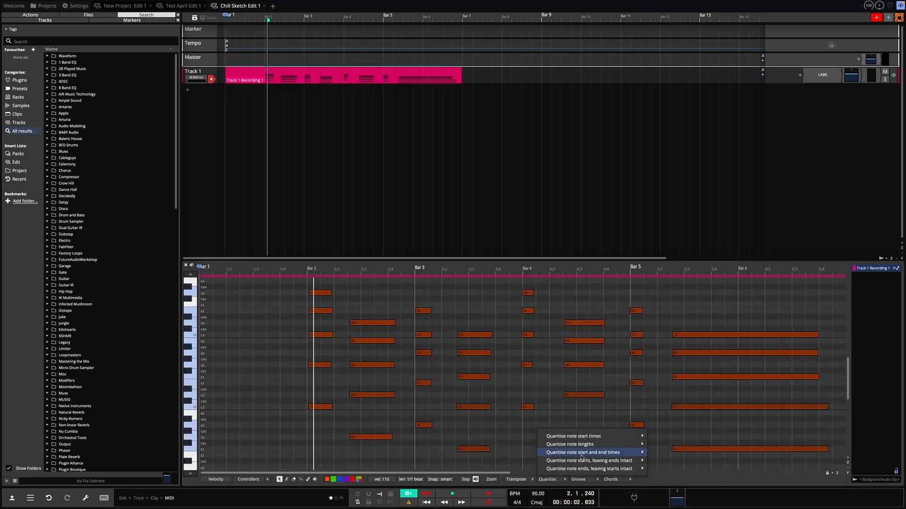
{"action": "mouse_move", "coordinate": [582, 453]}
{"action": "left_click", "coordinate": [695, 399]}
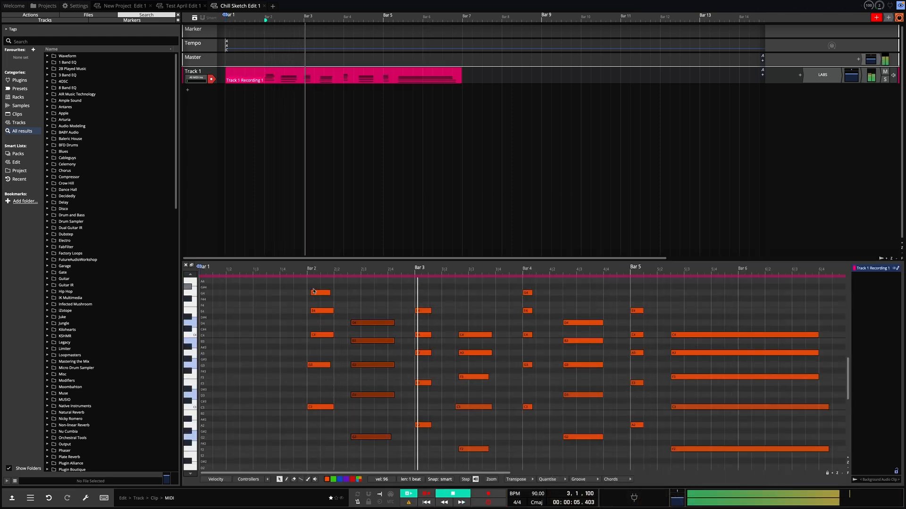
Step: Align the first chord's top note to bar 2, lengthen both chords in that bar and play them back
{"action": "left_click_drag", "start_coordinate": [318, 293], "coordinate": [315, 293]}
{"action": "key", "text": "space"}
{"action": "key", "text": "space"}
{"action": "left_click_drag", "start_coordinate": [363, 316], "coordinate": [415, 438]}
{"action": "left_click_drag", "start_coordinate": [313, 286], "coordinate": [326, 421]}
{"action": "left_click_drag", "start_coordinate": [332, 407], "coordinate": [353, 407]}
{"action": "key", "text": "q"}
{"action": "left_click", "coordinate": [307, 275]}
{"action": "key", "text": "space"}
{"action": "key", "text": "space"}
Step: Select every note in the clip and quantise the note lengths, plus the start and end times
{"action": "left_click_drag", "start_coordinate": [451, 325], "coordinate": [471, 453]}
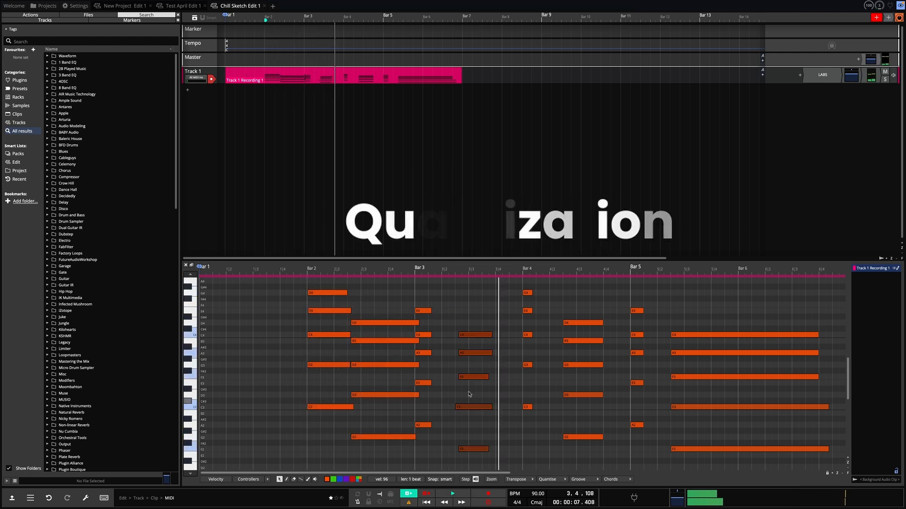
{"action": "key", "text": "super+a"}
{"action": "left_click", "coordinate": [548, 480]}
{"action": "mouse_move", "coordinate": [580, 445]}
{"action": "left_click", "coordinate": [687, 388]}
{"action": "left_click", "coordinate": [555, 480]}
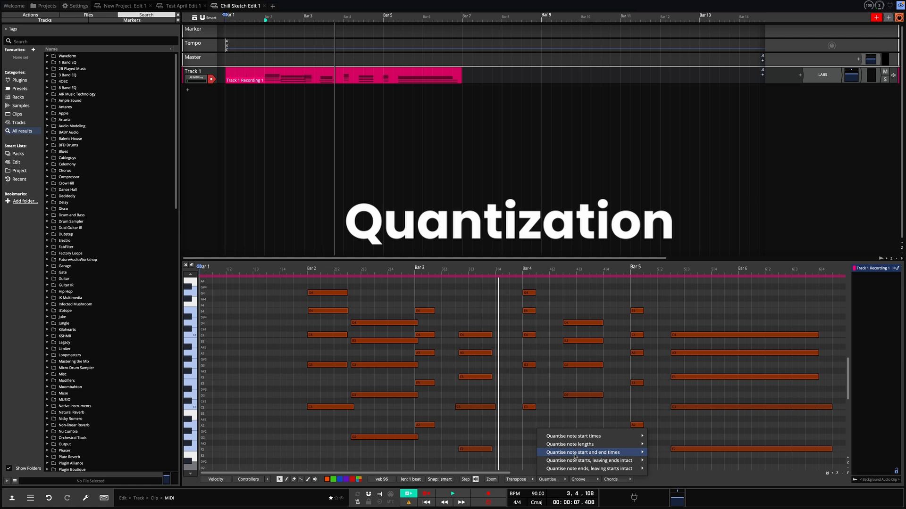
{"action": "left_click", "coordinate": [683, 396]}
Step: Quantise the start times of all the selected notes and play back the clip
{"action": "left_click", "coordinate": [581, 480]}
{"action": "left_click", "coordinate": [555, 481]}
{"action": "left_click", "coordinate": [555, 481]}
{"action": "mouse_move", "coordinate": [578, 437]}
{"action": "left_click", "coordinate": [693, 380]}
{"action": "key", "text": "space"}
{"action": "key", "text": "space"}
Step: Shift the second chord of bar 2 slightly earlier onto the grid and play it back
{"action": "left_click_drag", "start_coordinate": [360, 303], "coordinate": [371, 447]}
{"action": "left_click_drag", "start_coordinate": [392, 394], "coordinate": [388, 394]}
{"action": "key", "text": "space"}
Step: Bring the late notes of bar 3's second chord slightly earlier onto the grid and play from bar 3
{"action": "key", "text": "space"}
{"action": "left_click_drag", "start_coordinate": [459, 335], "coordinate": [455, 335]}
{"action": "left_click_drag", "start_coordinate": [460, 353], "coordinate": [456, 353]}
{"action": "left_click_drag", "start_coordinate": [459, 377], "coordinate": [456, 377]}
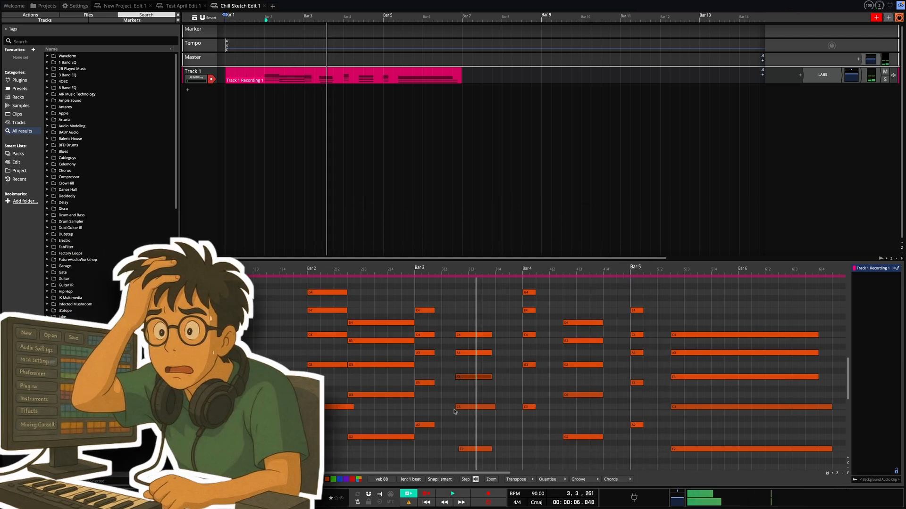
{"action": "left_click_drag", "start_coordinate": [459, 449], "coordinate": [456, 449]}
{"action": "left_click", "coordinate": [409, 274]}
{"action": "key", "text": "space"}
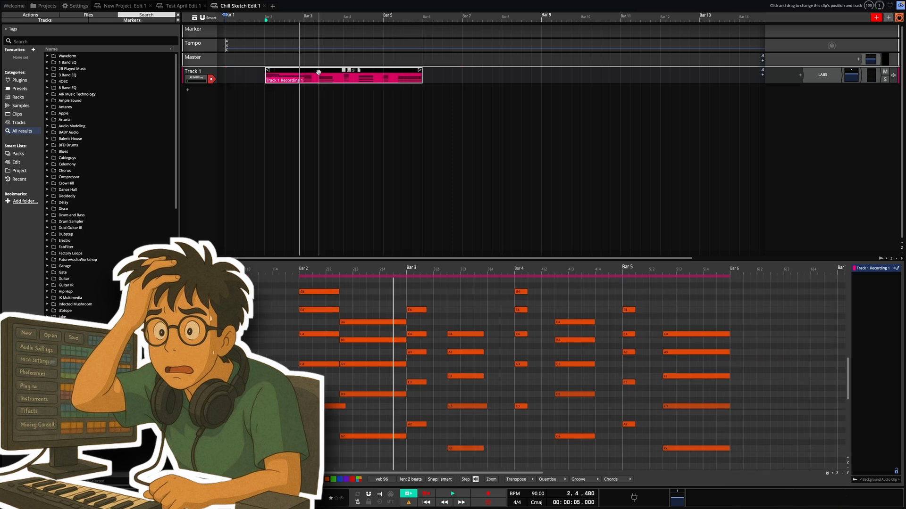
Step: Place a copy of the piano clip directly after the original at bar 6 and rename the track Piano
{"action": "left_click_drag", "start_coordinate": [319, 76], "coordinate": [480, 79]}
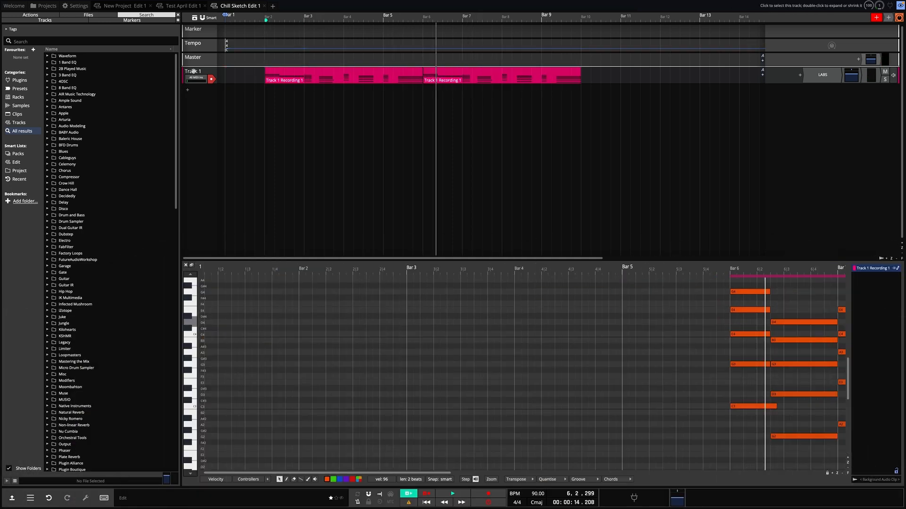
{"action": "double_click", "coordinate": [195, 73]}
{"action": "double_click", "coordinate": [211, 72]}
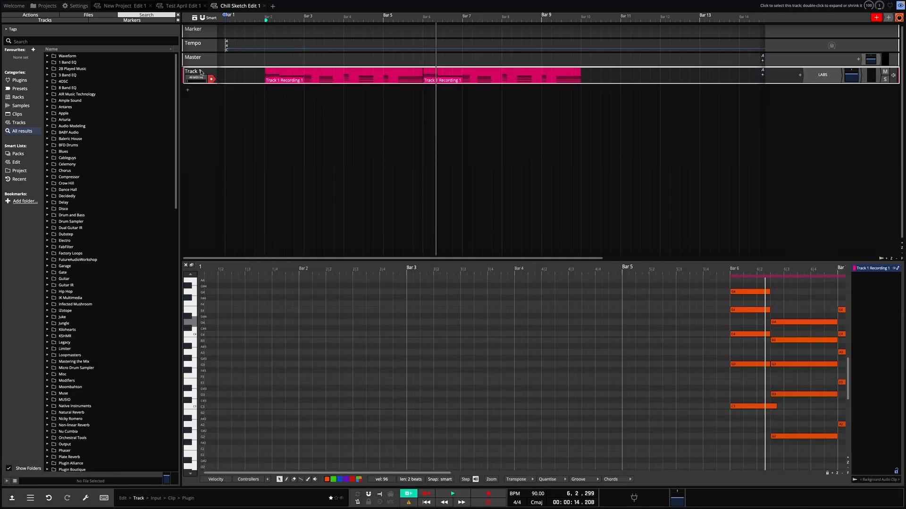
{"action": "double_click", "coordinate": [203, 72]}
{"action": "right_click", "coordinate": [200, 72]}
{"action": "left_click", "coordinate": [211, 74]}
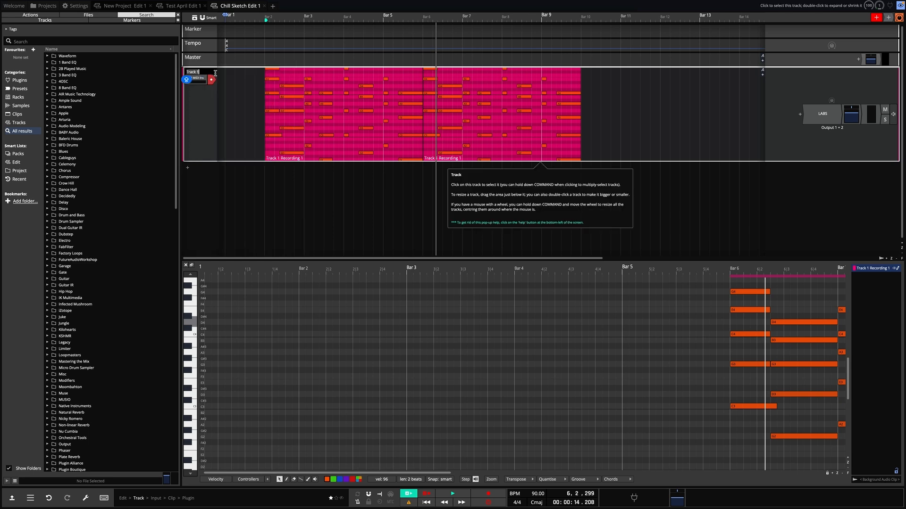
{"action": "key", "text": "Return"}
Step: Add a new track below Piano and load the Spitfire Audio LABS instrument on it
{"action": "left_click", "coordinate": [187, 168]}
{"action": "left_click", "coordinate": [208, 175]}
{"action": "left_click", "coordinate": [838, 171]}
{"action": "type", "text": "labs"}
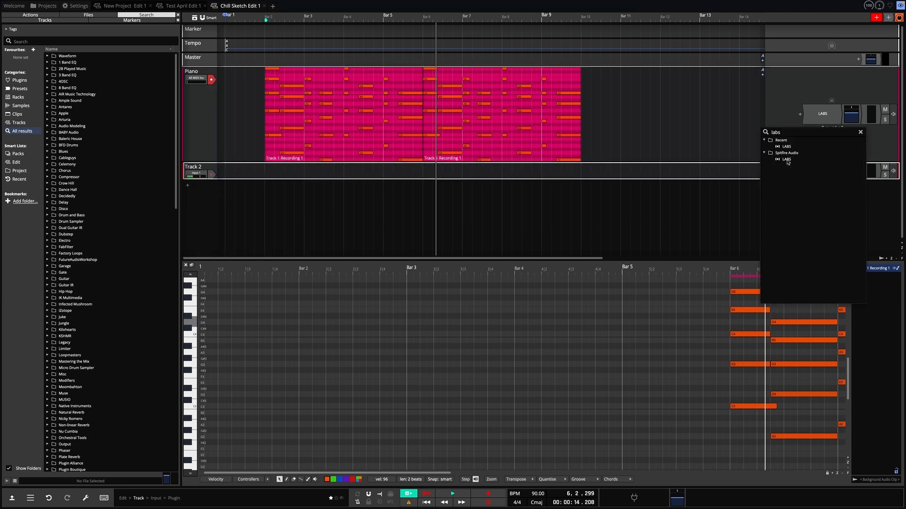
{"action": "left_click", "coordinate": [787, 160]}
Step: Choose the Classic Bass - DI sound from the Bass Guitar pack in LABS
{"action": "scroll", "coordinate": [105, 198], "scroll_direction": "down", "scroll_amount": 4}
{"action": "left_click", "coordinate": [95, 185]}
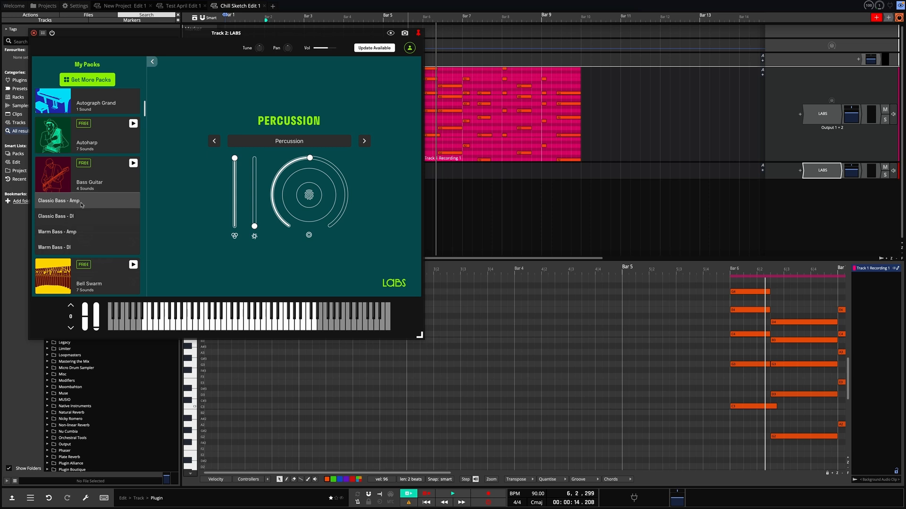
{"action": "left_click", "coordinate": [81, 217]}
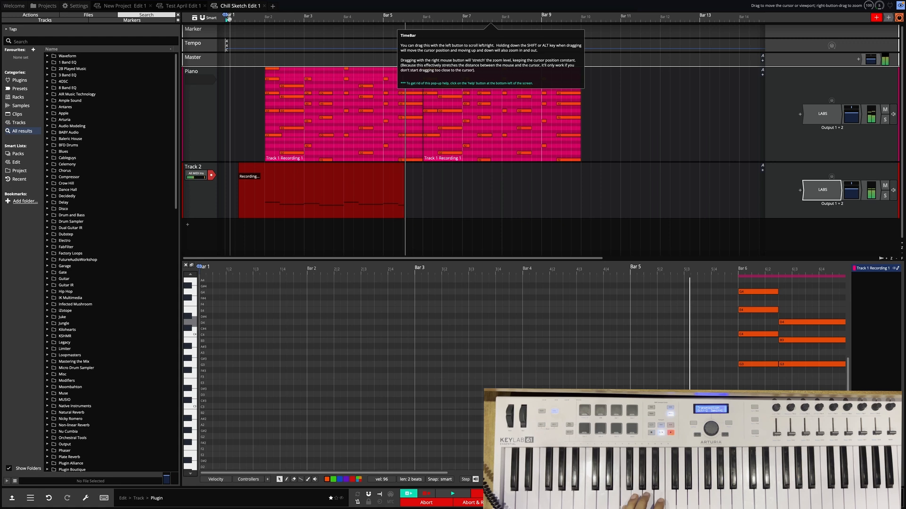
Step: Trim the recorded bass clip to run from bar 2 to bar 6 and quantise its notes
{"action": "left_click_drag", "start_coordinate": [241, 166], "coordinate": [267, 166]}
{"action": "left_click_drag", "start_coordinate": [425, 165], "coordinate": [420, 165]}
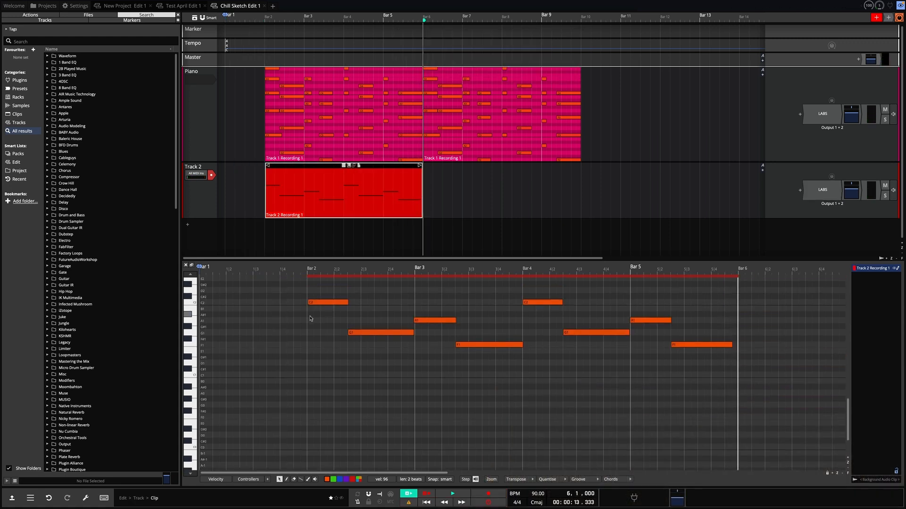
{"action": "key", "text": "q"}
{"action": "left_click_drag", "start_coordinate": [309, 303], "coordinate": [307, 303]}
{"action": "left_click", "coordinate": [349, 333]}
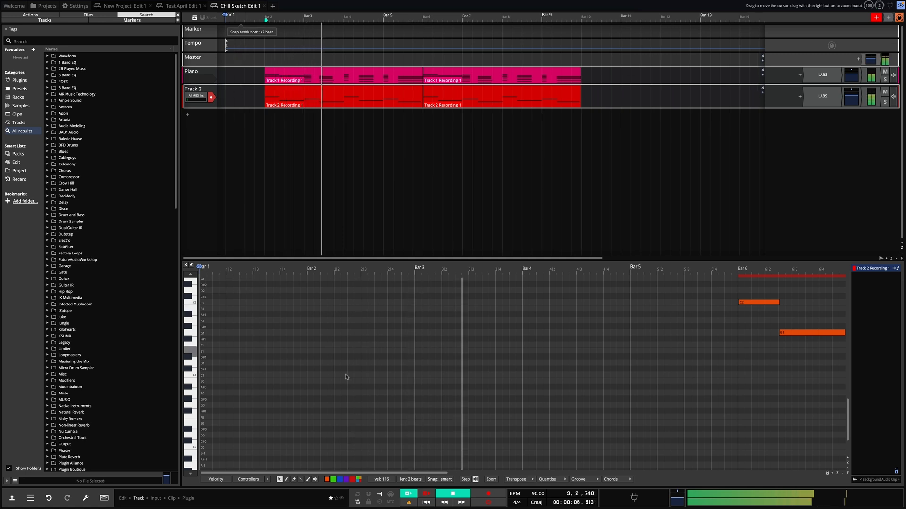
Step: Rename the bass track, Track 2, as Bass Guitar
{"action": "mouse_move", "coordinate": [351, 507]}
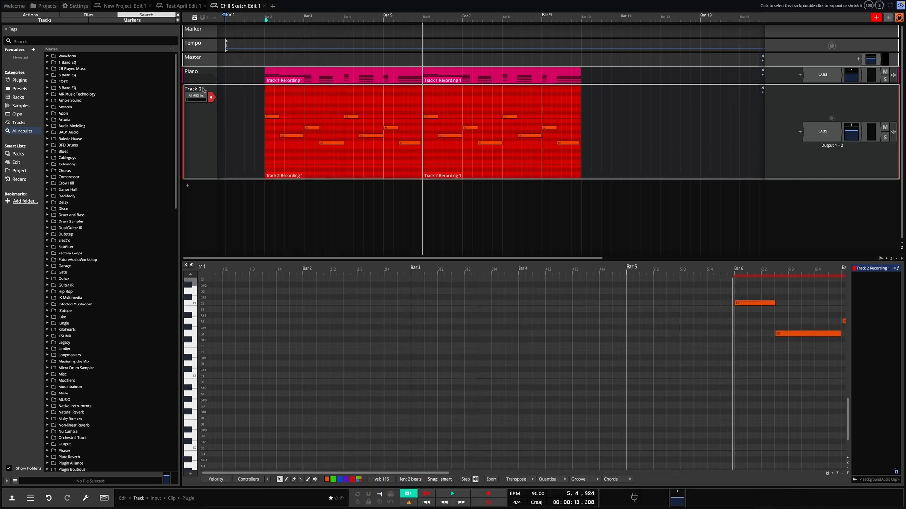
{"action": "right_click", "coordinate": [203, 88]}
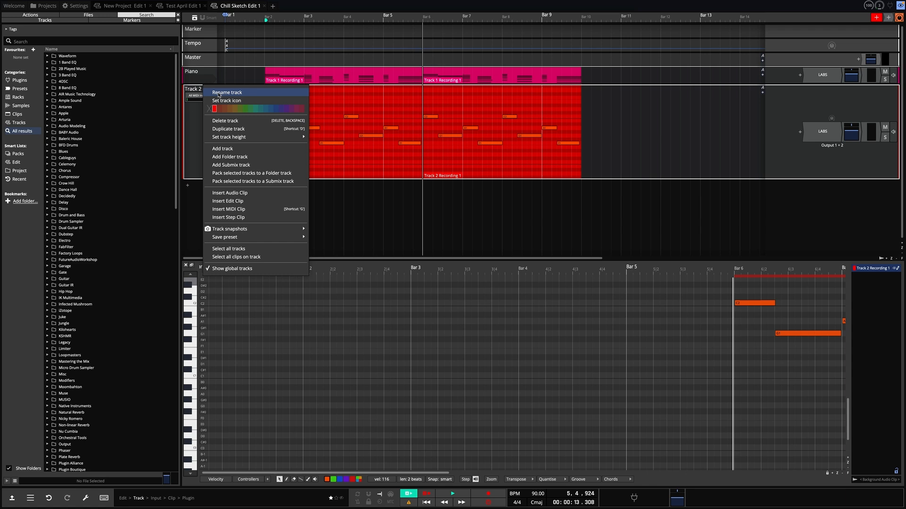
{"action": "left_click", "coordinate": [219, 92]}
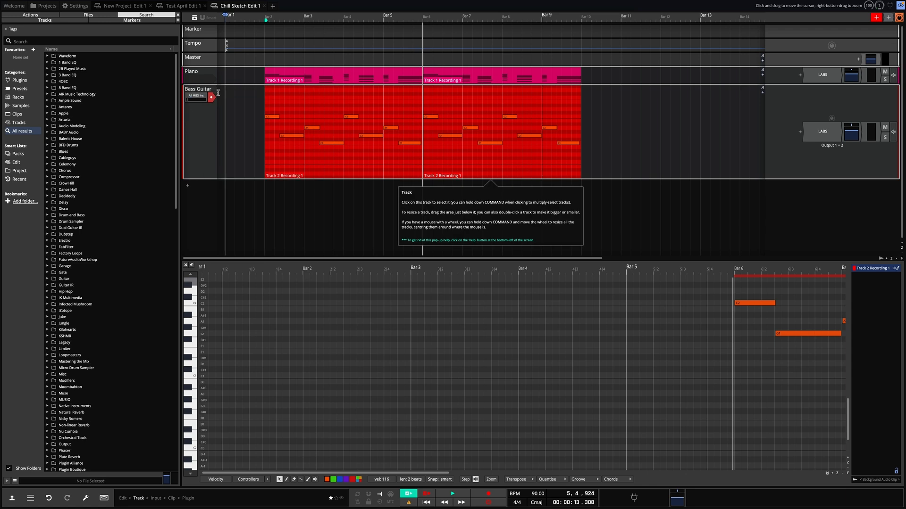
Step: Add a new track below Bass Guitar and name it Drums
{"action": "left_click", "coordinate": [188, 116]}
{"action": "left_click", "coordinate": [201, 128]}
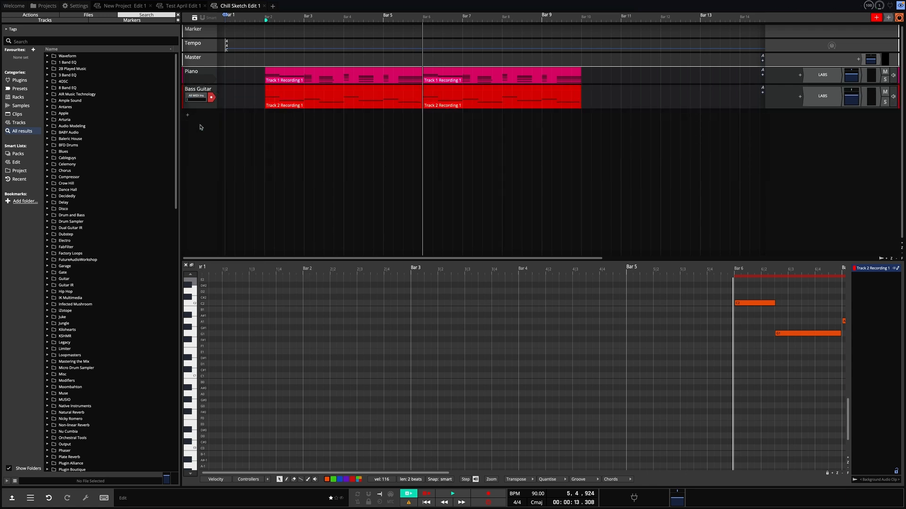
{"action": "right_click", "coordinate": [200, 113]}
{"action": "left_click", "coordinate": [213, 117]}
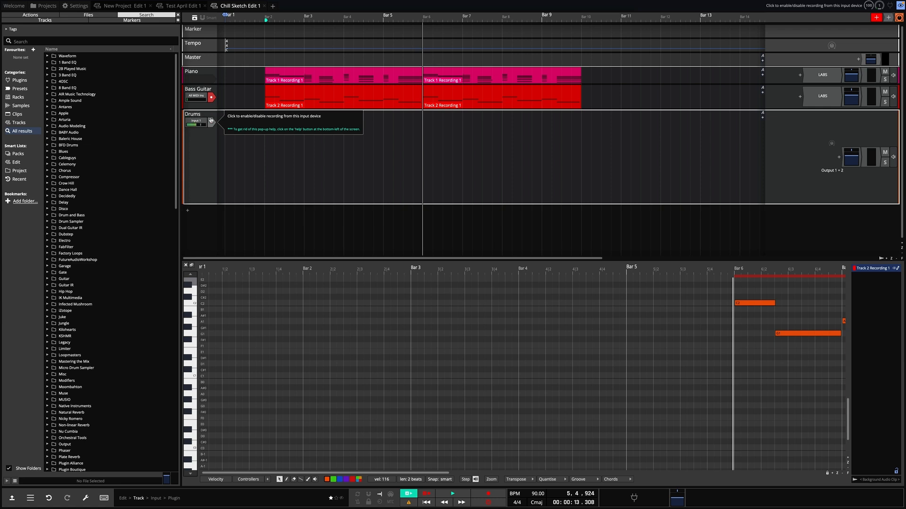
Step: Load the LABS instrument on the Drums track
{"action": "left_click", "coordinate": [838, 159]}
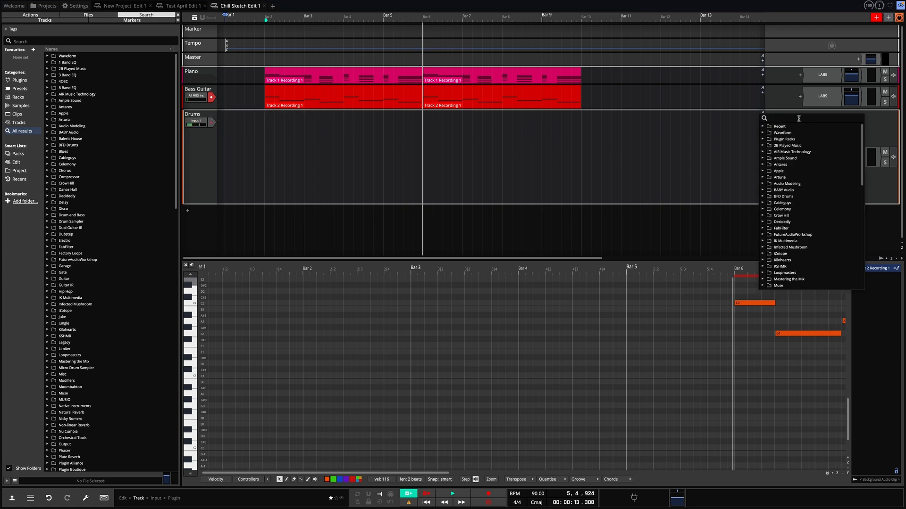
{"action": "type", "text": "labs"}
{"action": "left_click", "coordinate": [791, 134]}
{"action": "double_click", "coordinate": [810, 163]}
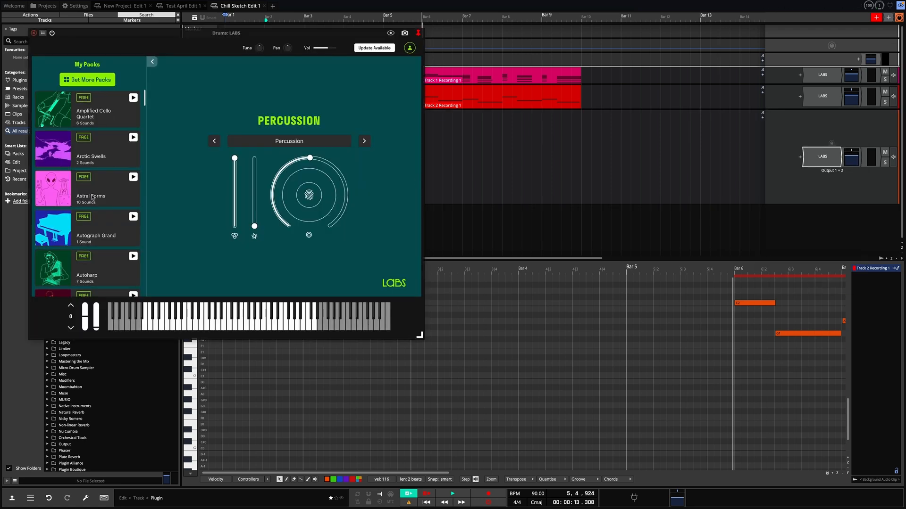
Step: Choose the single sound of the Drums pack in LABS for the Drums track
{"action": "scroll", "coordinate": [93, 198], "scroll_direction": "down", "scroll_amount": 5}
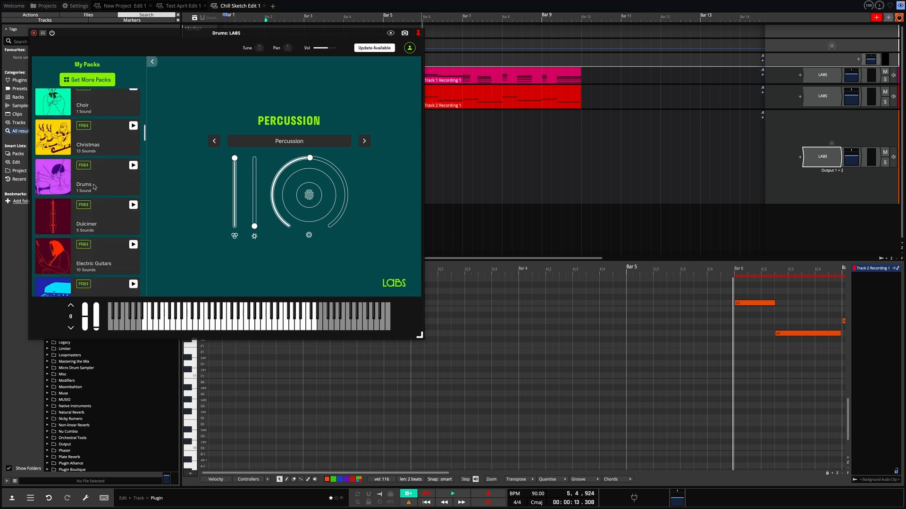
{"action": "left_click", "coordinate": [94, 187]}
{"action": "left_click", "coordinate": [76, 203]}
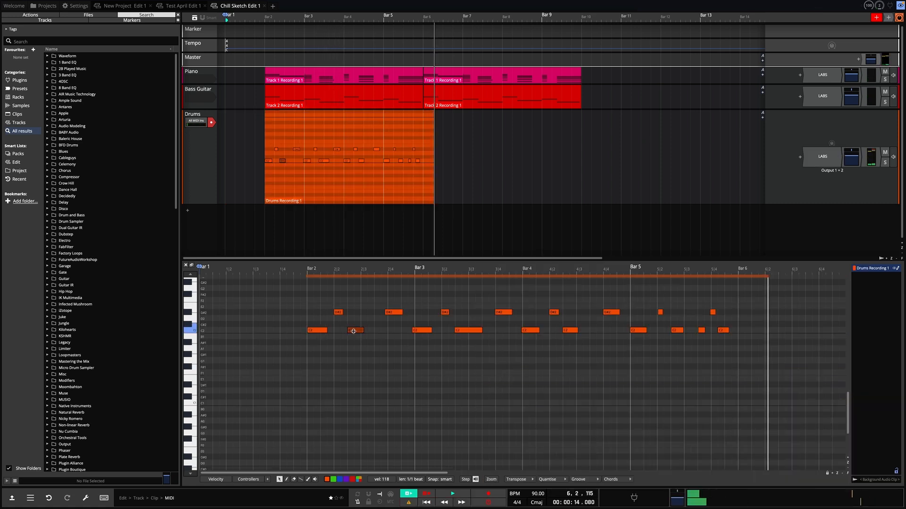
Step: Duplicate the Drums track and delete both drum clips from the copy
{"action": "left_click", "coordinate": [422, 331]}
{"action": "right_click", "coordinate": [212, 112]}
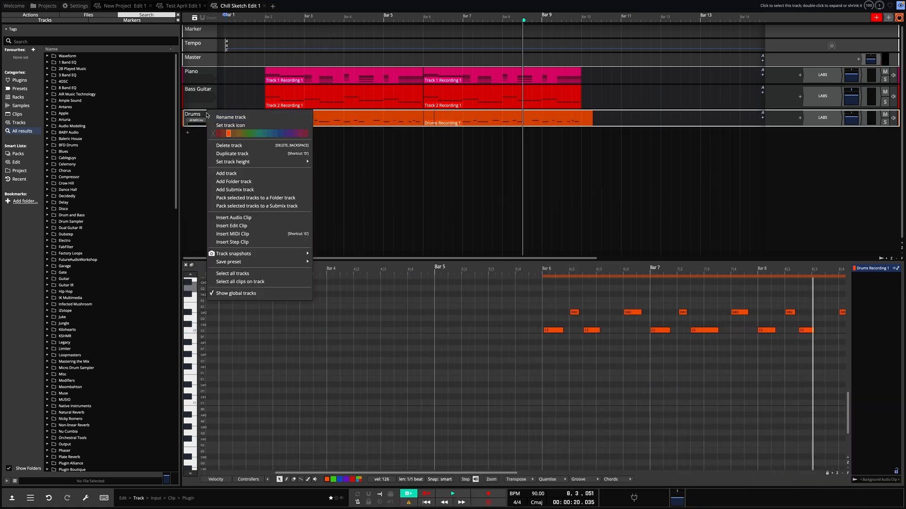
{"action": "left_click", "coordinate": [226, 156]}
{"action": "left_click", "coordinate": [318, 136]}
{"action": "key", "text": "Delete"}
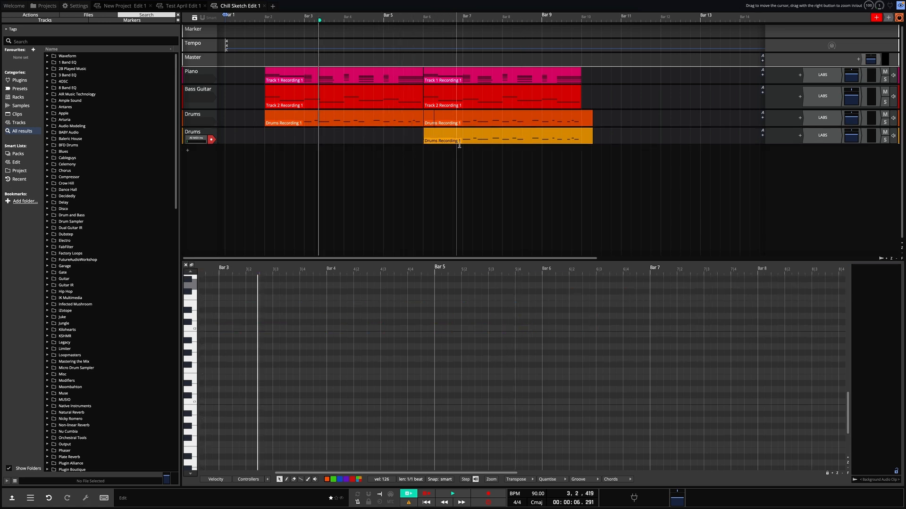
{"action": "left_click", "coordinate": [445, 136]}
{"action": "key", "text": "Delete"}
Step: Return the playhead to the start of bar 1 and start recording on the second Drums track
{"action": "left_click", "coordinate": [264, 20]}
{"action": "left_click", "coordinate": [225, 20]}
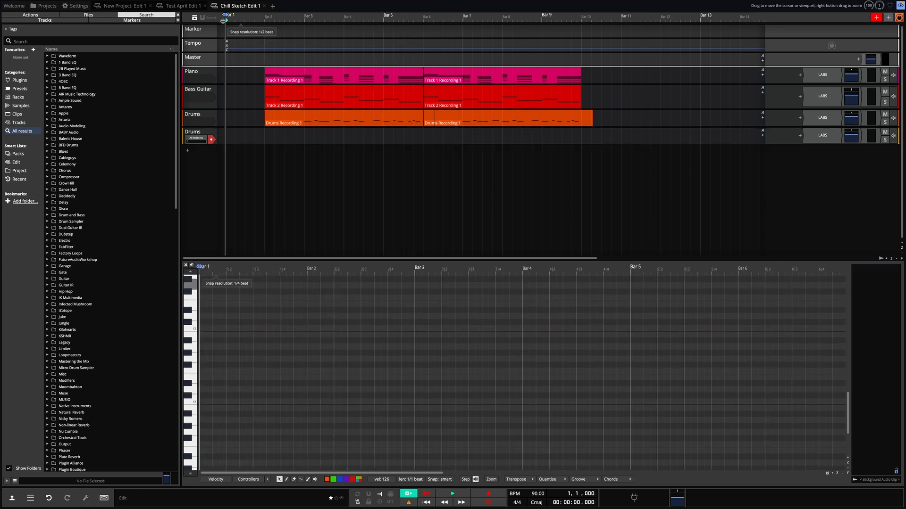
{"action": "key", "text": "r"}
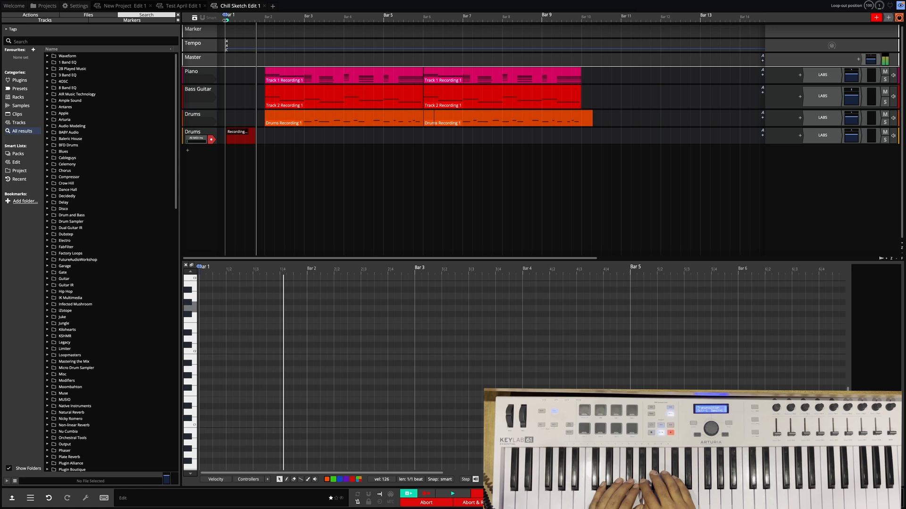